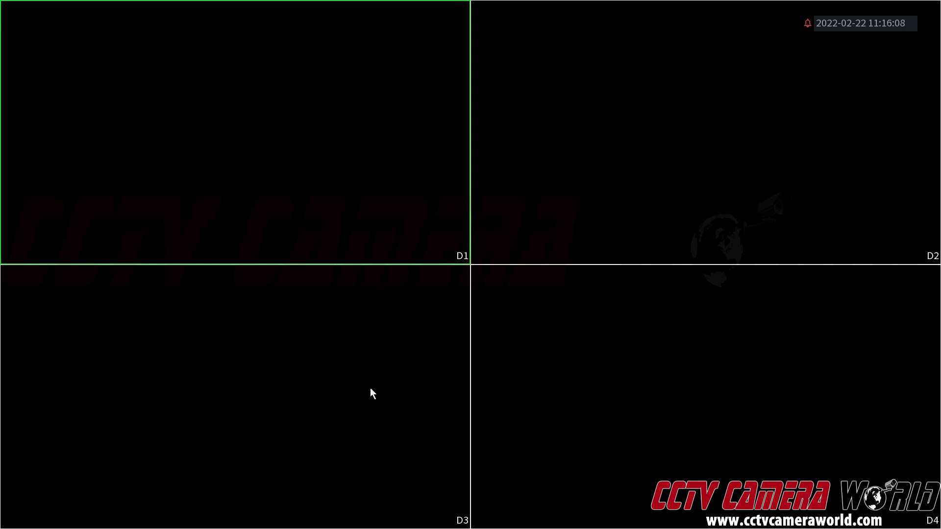
Open the Main Menu from the live view and unlock it with the admin pattern
{"action": "right_click", "coordinate": [445, 242]}
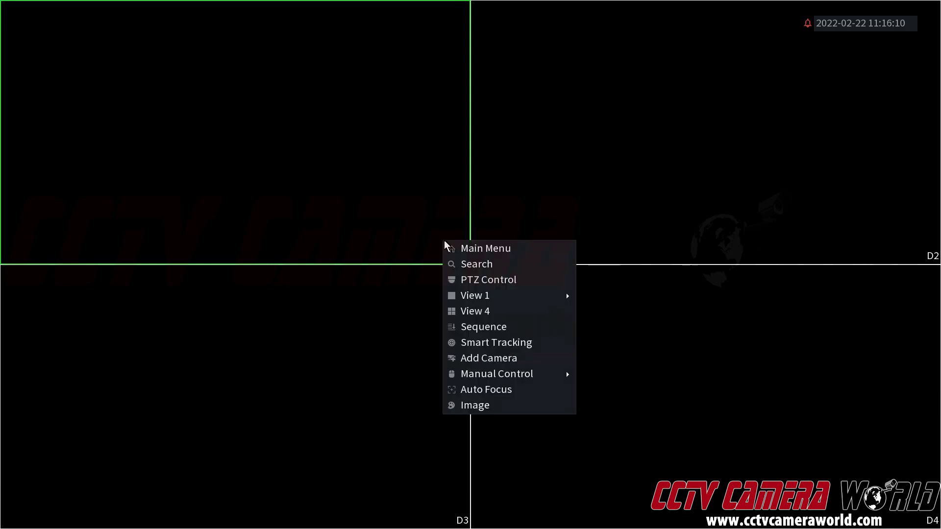
{"action": "left_click", "coordinate": [466, 250]}
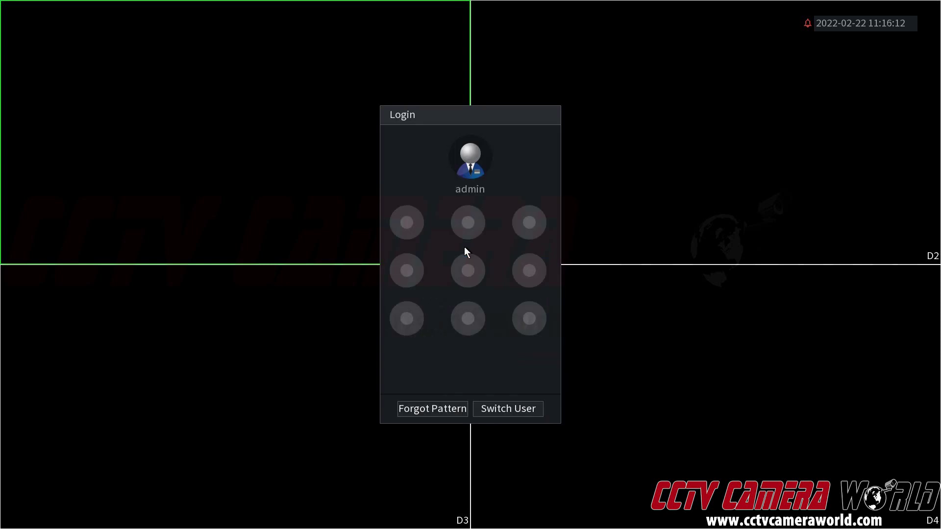
{"action": "mouse_move", "coordinate": [413, 234]}
{"action": "left_mouse_down"}
{"action": "mouse_move", "coordinate": [523, 226]}
{"action": "mouse_move", "coordinate": [527, 247]}
{"action": "mouse_move", "coordinate": [527, 309]}
{"action": "mouse_move", "coordinate": [424, 316]}
{"action": "left_mouse_up"}
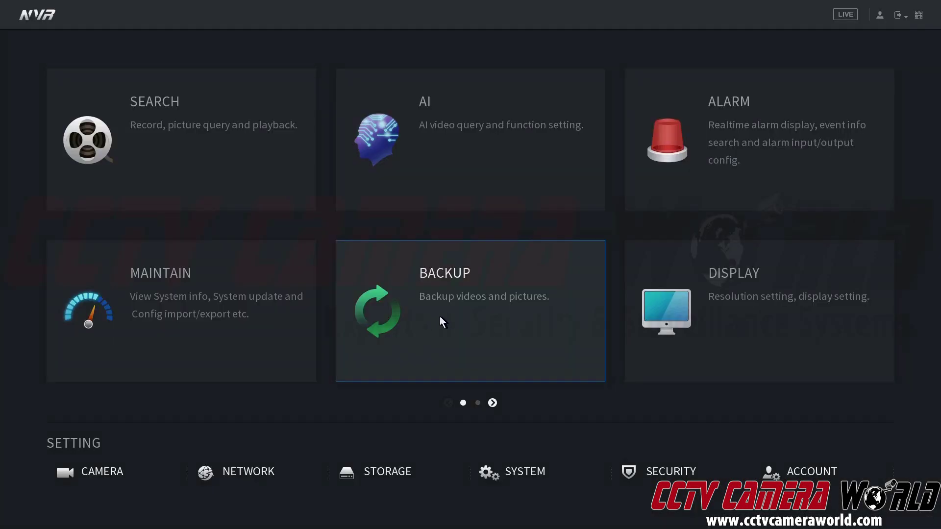
Go to Account settings, show the Group list, and select the admin and user groups
{"action": "left_click", "coordinate": [785, 470]}
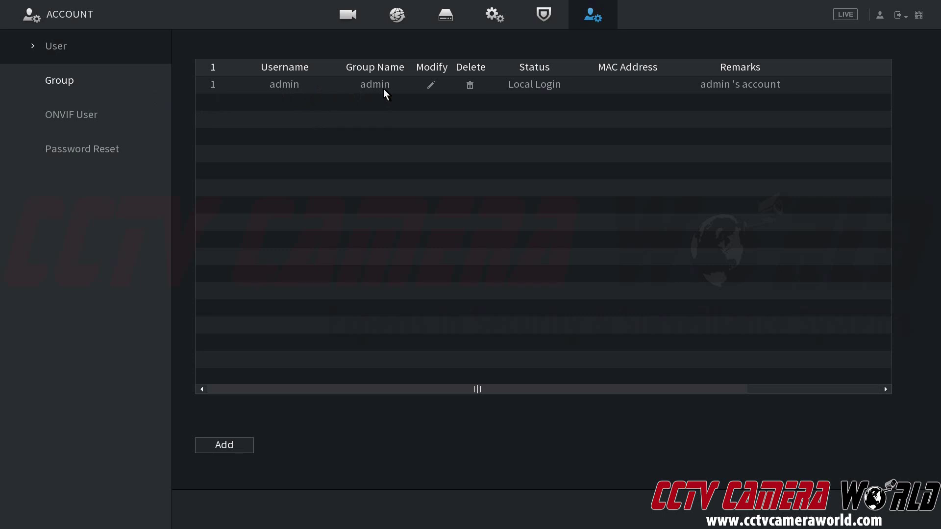
{"action": "left_click", "coordinate": [116, 84]}
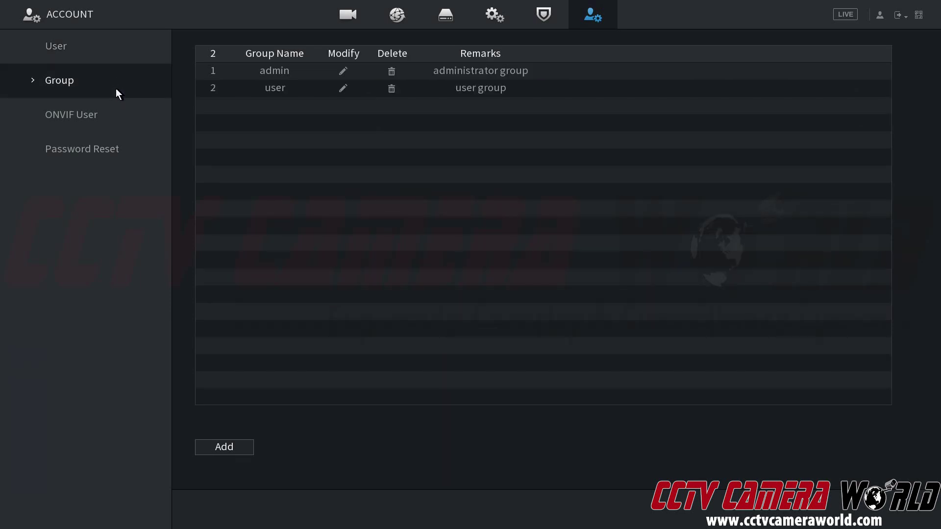
{"action": "left_click", "coordinate": [268, 74]}
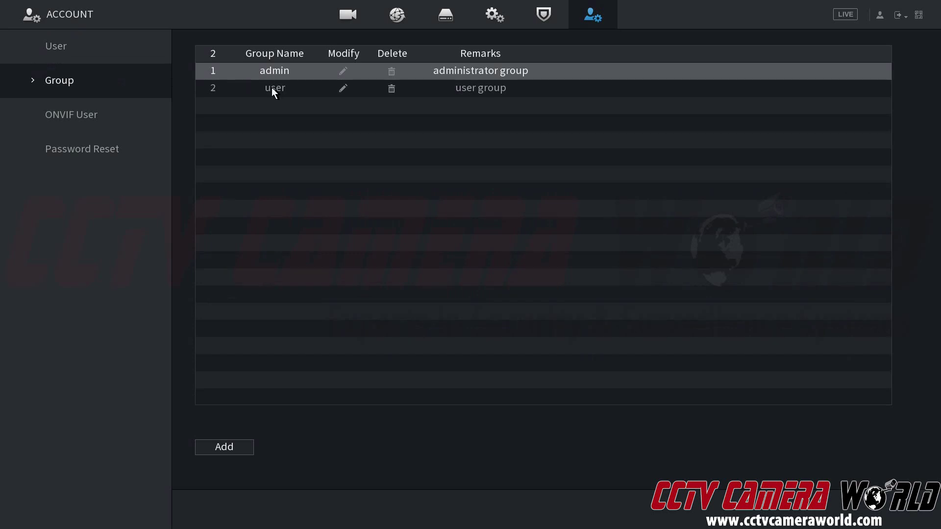
{"action": "left_click", "coordinate": [272, 89]}
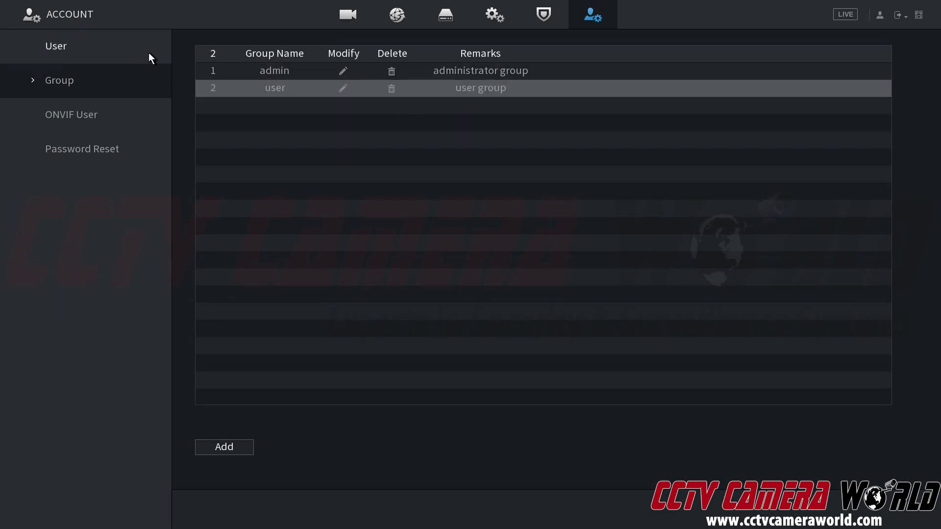
{"action": "left_click", "coordinate": [345, 72]}
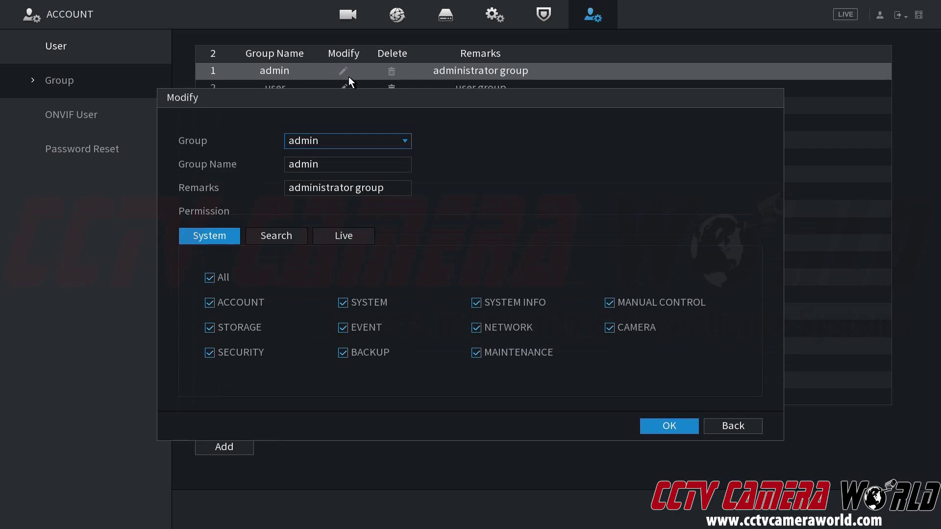
{"action": "left_click", "coordinate": [354, 163]}
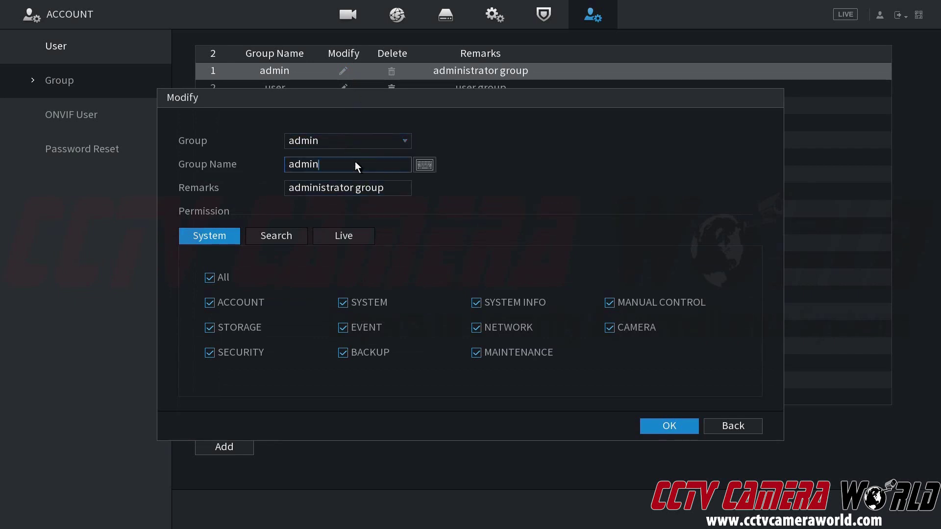
{"action": "left_click", "coordinate": [290, 231]}
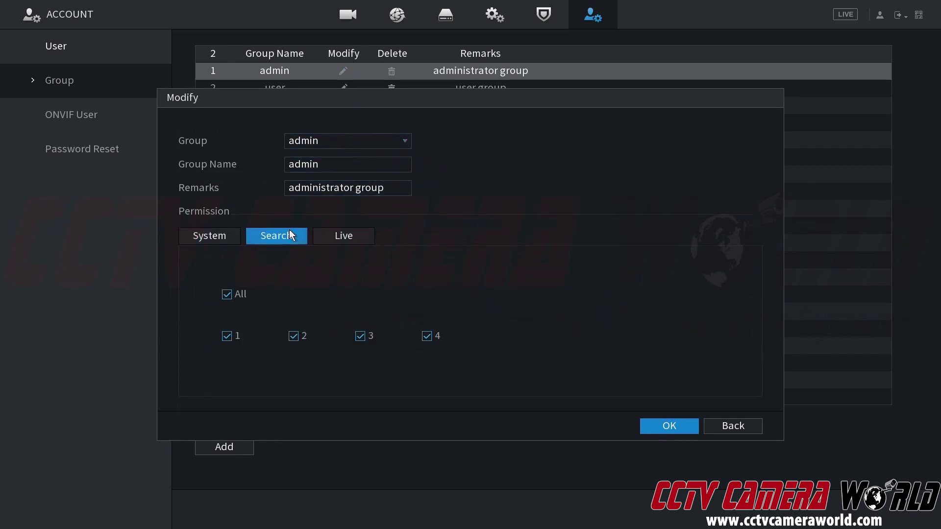
{"action": "key", "text": "Right"}
{"action": "left_click", "coordinate": [230, 239]}
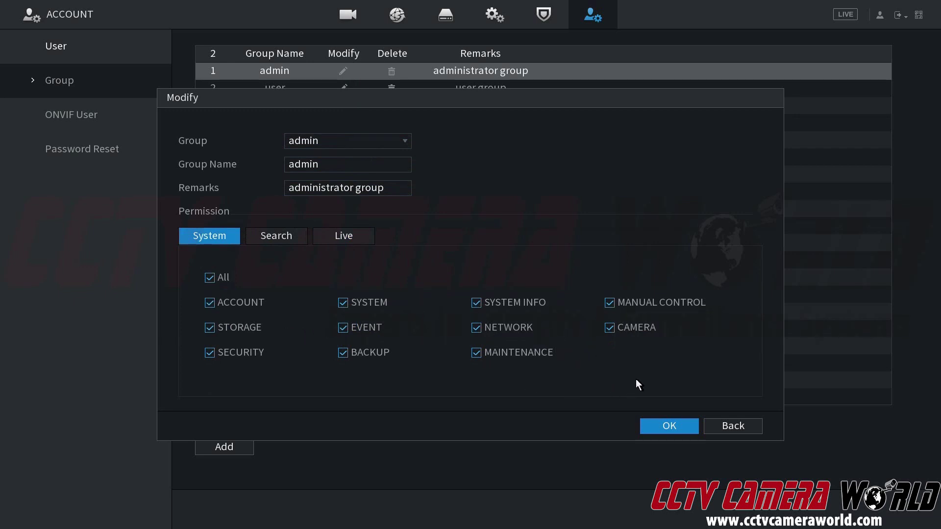
{"action": "left_click", "coordinate": [666, 430]}
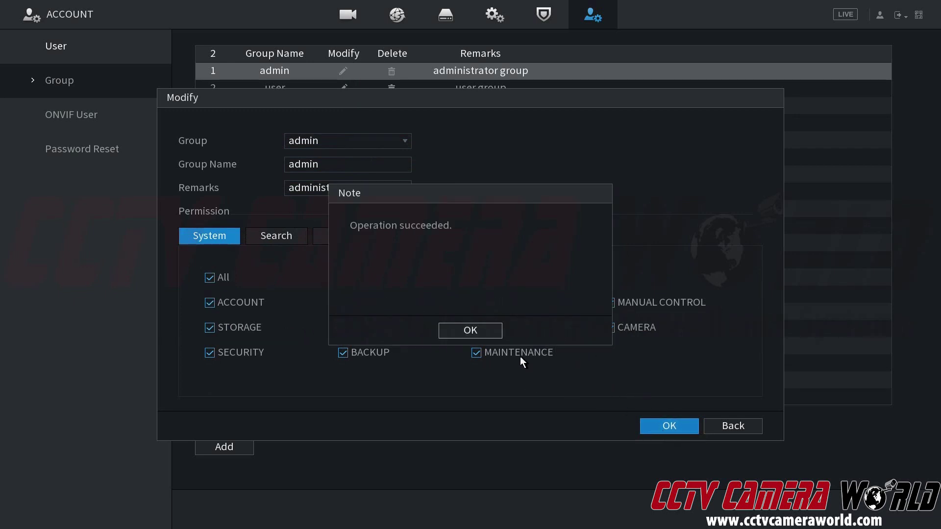
{"action": "left_click", "coordinate": [494, 331]}
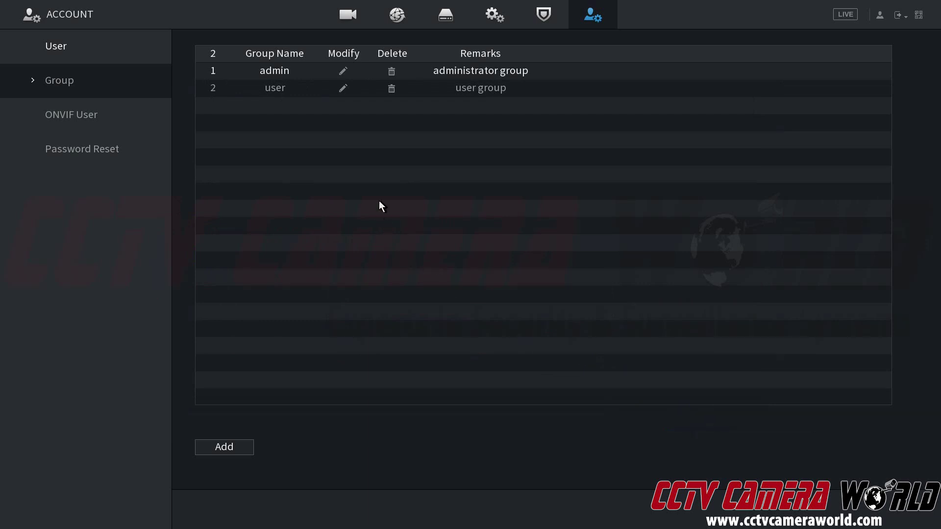
{"action": "left_click", "coordinate": [342, 90]}
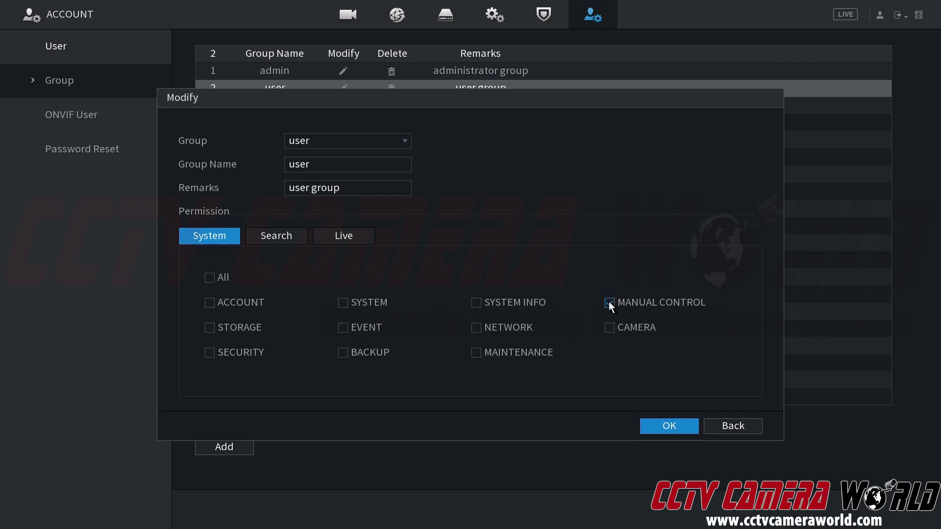
{"action": "left_click", "coordinate": [290, 236]}
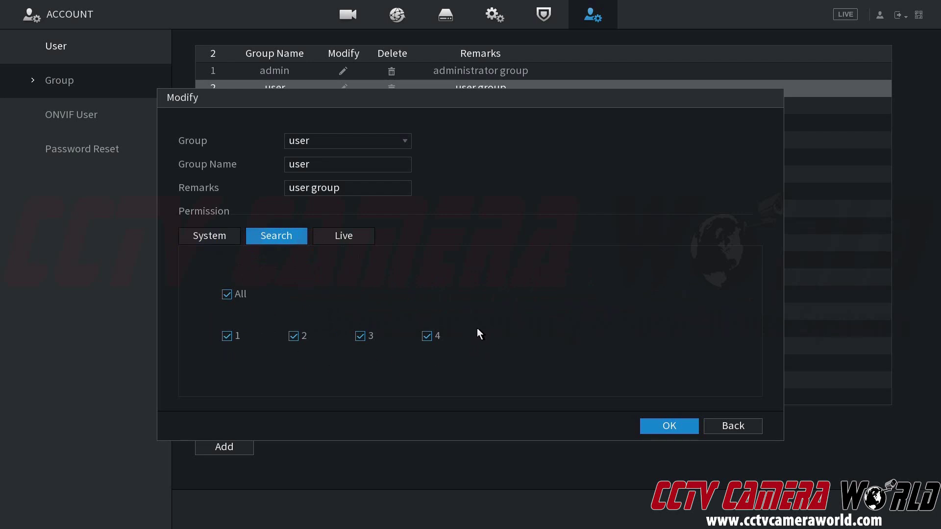
{"action": "left_click", "coordinate": [349, 237]}
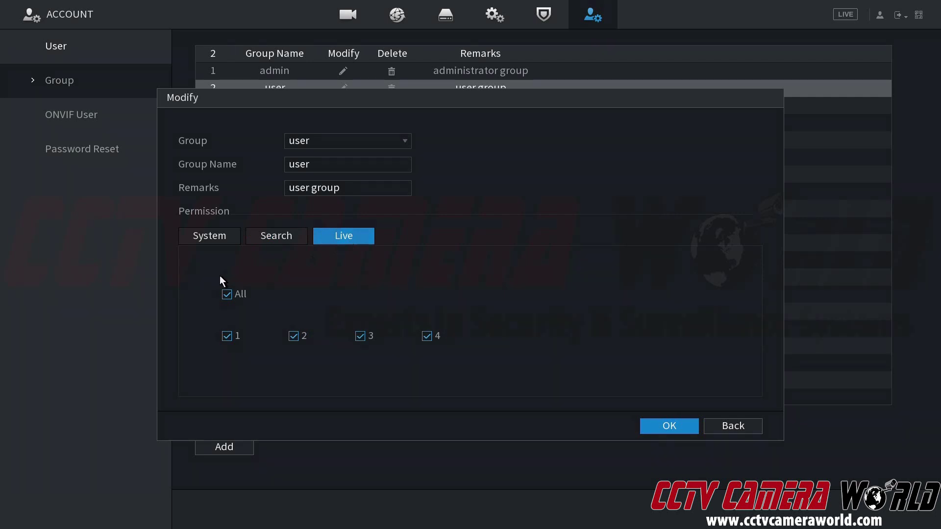
{"action": "left_click", "coordinate": [220, 240]}
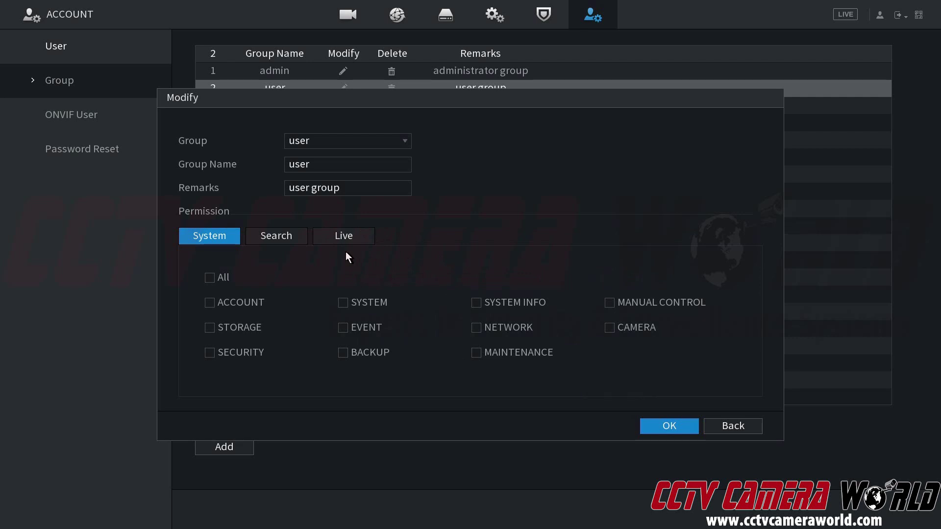
{"action": "left_click", "coordinate": [284, 239]}
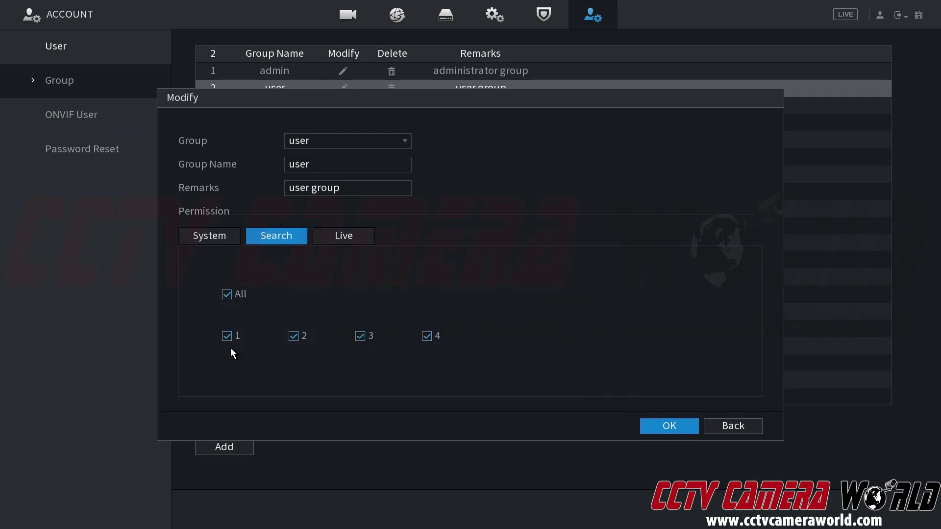
{"action": "left_click", "coordinate": [357, 241]}
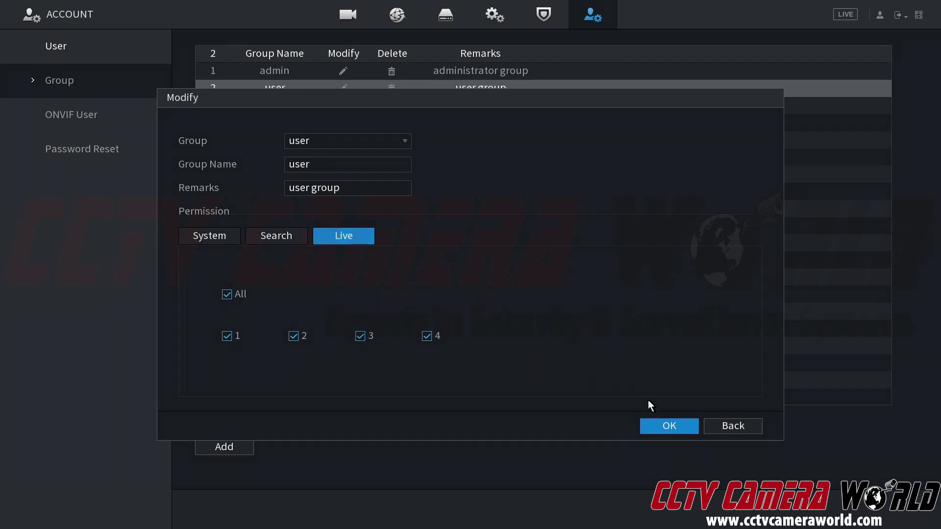
{"action": "left_click", "coordinate": [670, 426]}
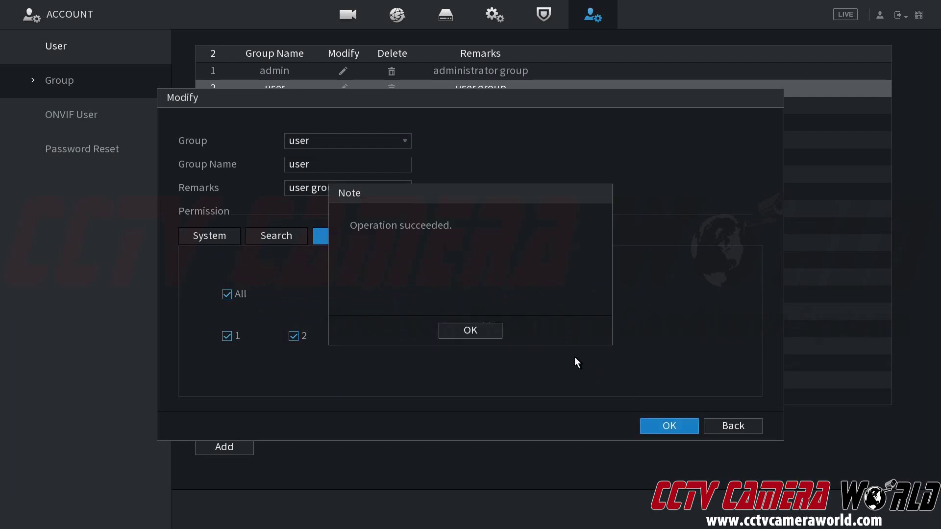
{"action": "left_click", "coordinate": [471, 331]}
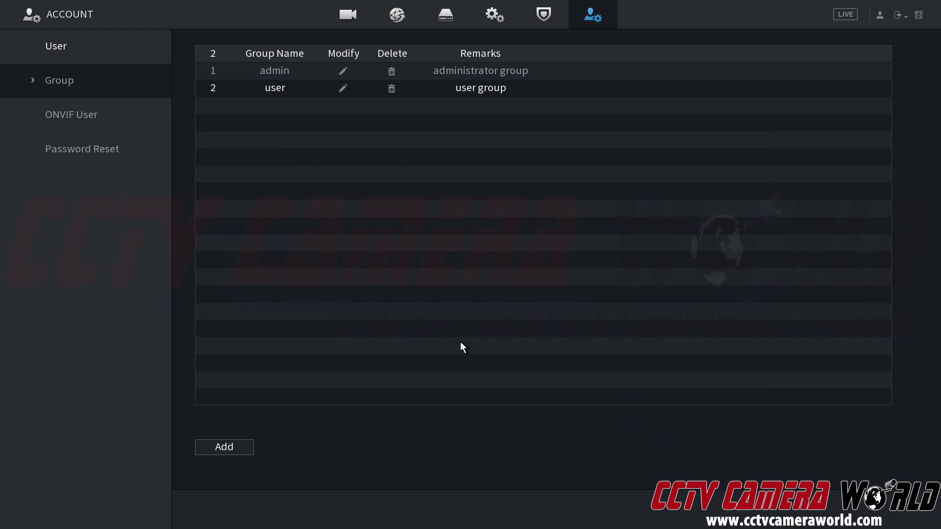
Start a new user account from the User list and enter the username user1
{"action": "left_click", "coordinate": [112, 45]}
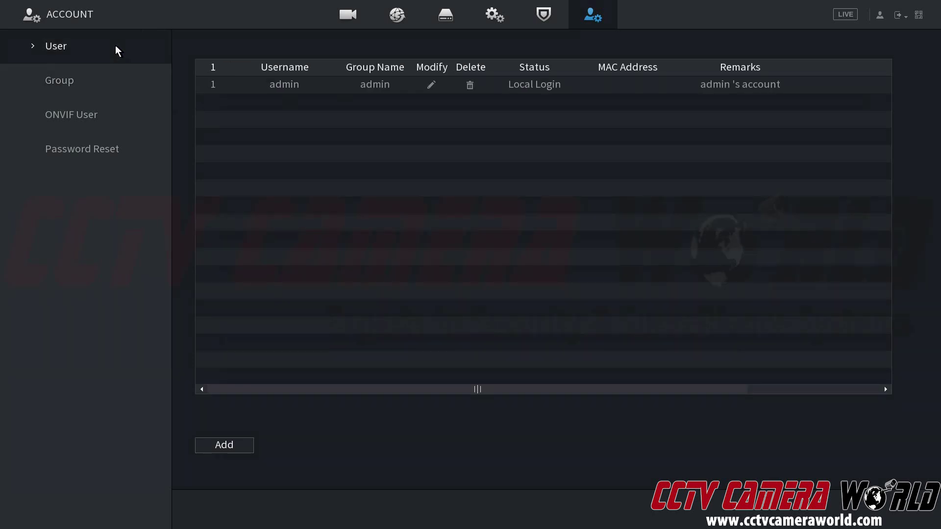
{"action": "left_click", "coordinate": [232, 446]}
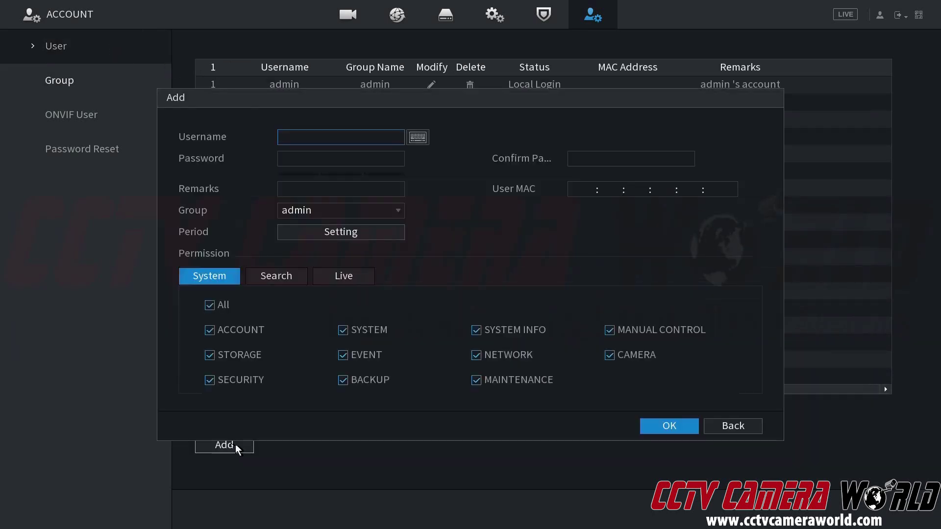
{"action": "left_click", "coordinate": [307, 133]}
{"action": "left_click", "coordinate": [320, 173]}
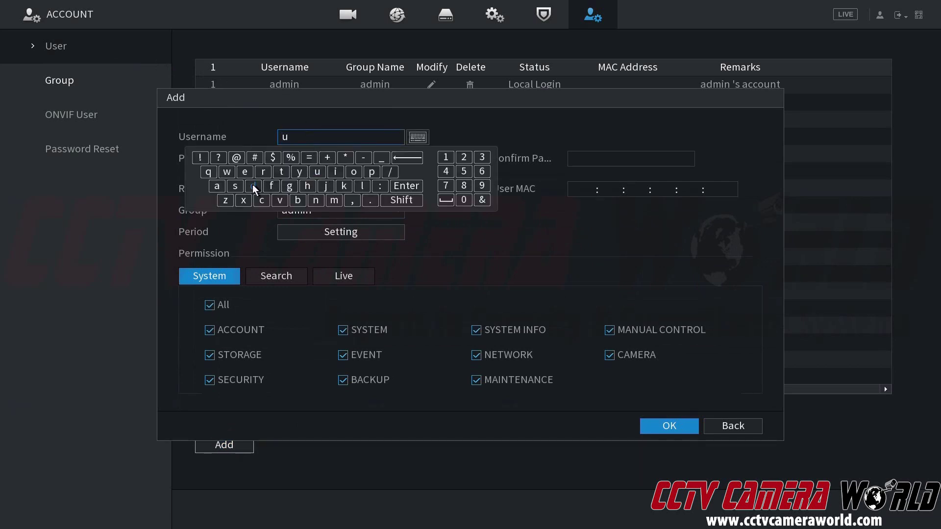
{"action": "left_click", "coordinate": [238, 186]}
{"action": "left_click", "coordinate": [245, 171]}
{"action": "left_click", "coordinate": [263, 172]}
{"action": "left_click", "coordinate": [445, 157]}
{"action": "left_click", "coordinate": [442, 131]}
Enter the account's eight-character password, including one capital letter, on the on-screen keyboard
{"action": "left_click", "coordinate": [325, 162]}
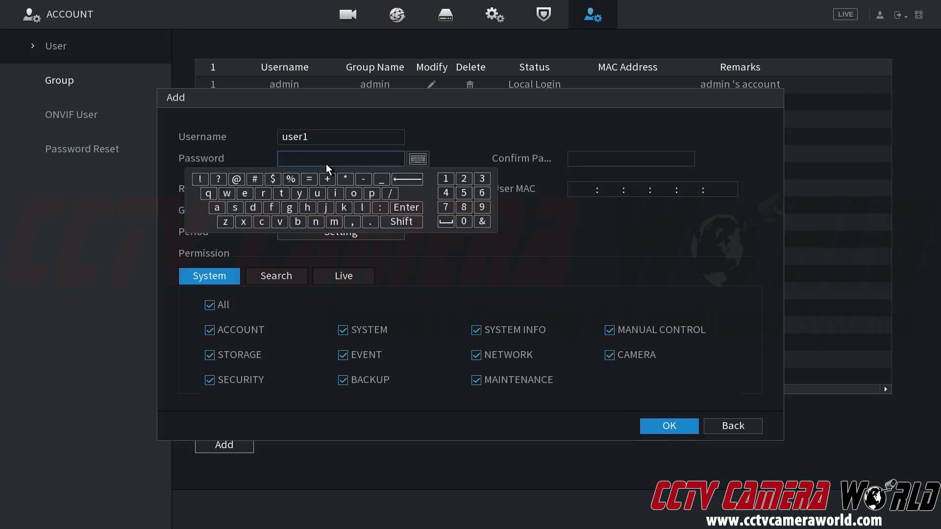
{"action": "left_click", "coordinate": [447, 178]}
{"action": "left_click", "coordinate": [464, 221]}
{"action": "left_click", "coordinate": [335, 193]}
{"action": "left_click", "coordinate": [390, 222]}
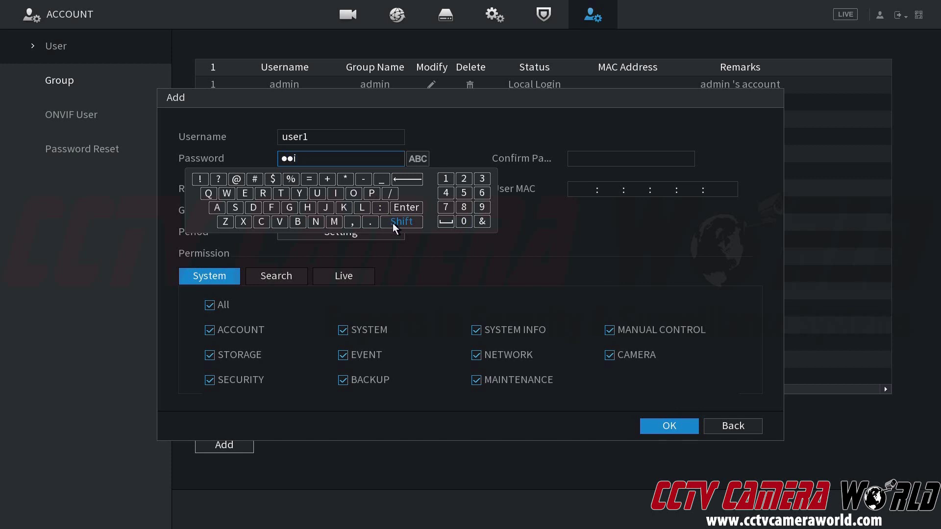
{"action": "left_click", "coordinate": [364, 207]}
{"action": "left_click", "coordinate": [243, 222]}
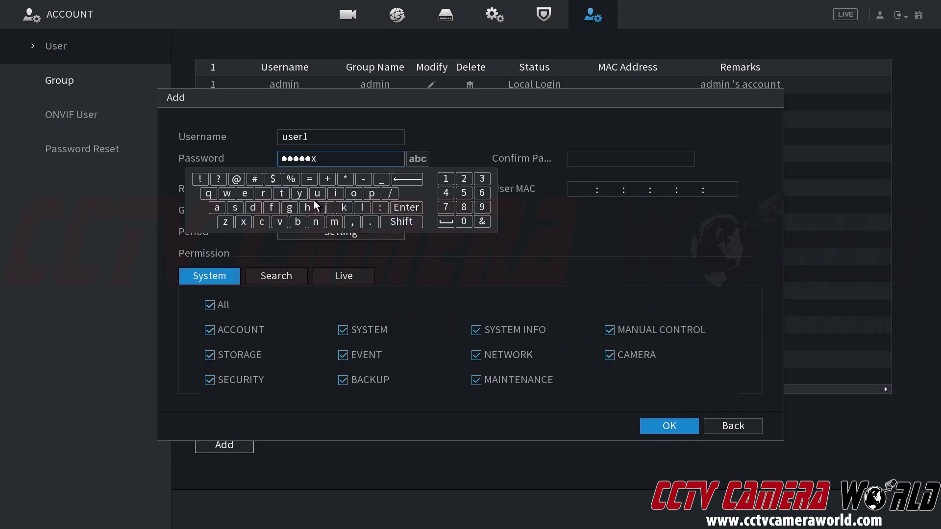
{"action": "left_click", "coordinate": [317, 193]}
{"action": "left_click", "coordinate": [327, 157]}
{"action": "left_click", "coordinate": [327, 157]}
{"action": "left_click", "coordinate": [322, 206]}
{"action": "left_click", "coordinate": [260, 160]}
Leave the remarks empty and assign the account to the user group
{"action": "left_click", "coordinate": [285, 188]}
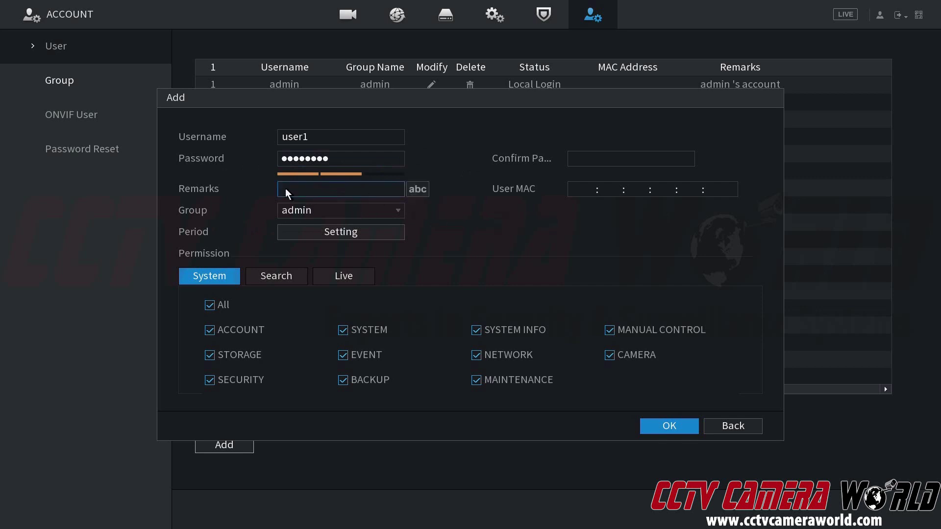
{"action": "left_click", "coordinate": [255, 187]}
{"action": "left_click", "coordinate": [297, 207]}
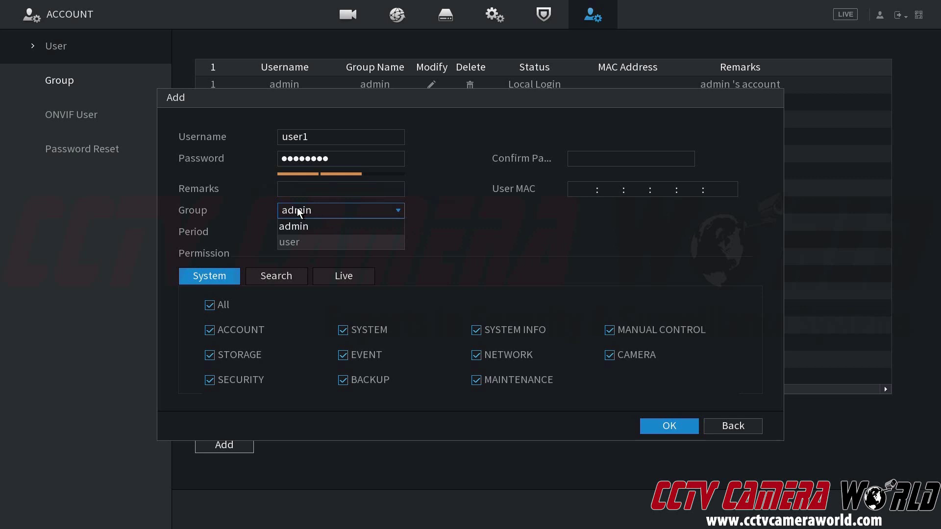
{"action": "left_click", "coordinate": [313, 243]}
{"action": "left_click", "coordinate": [335, 233]}
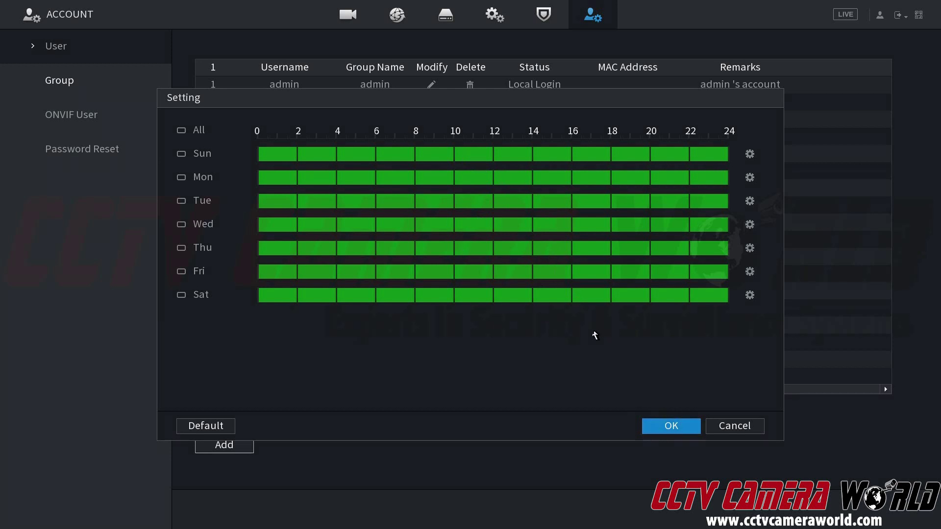
{"action": "left_click", "coordinate": [692, 430]}
{"action": "left_click", "coordinate": [581, 157]}
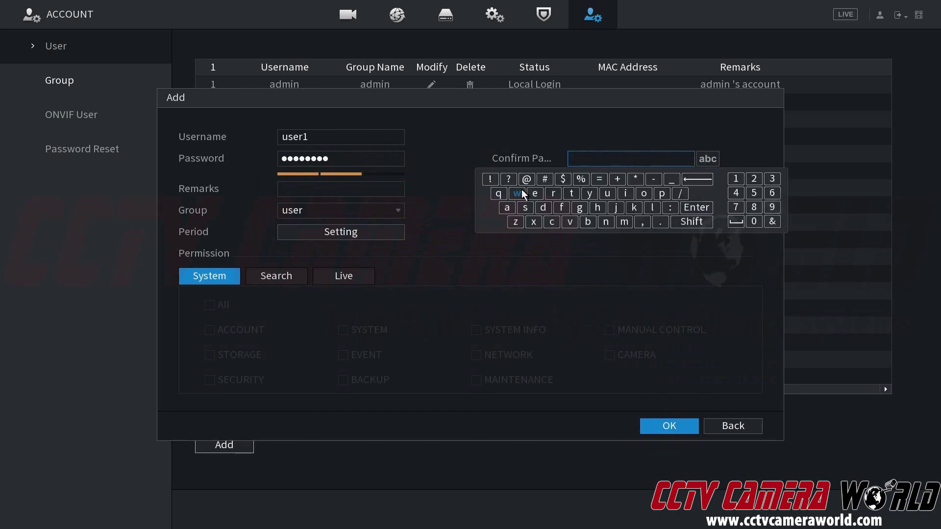
Re-enter the password in Confirm Password and leave the User MAC field blank
{"action": "left_click", "coordinate": [735, 179]}
{"action": "left_click", "coordinate": [753, 221]}
{"action": "left_click", "coordinate": [623, 192]}
{"action": "left_click", "coordinate": [691, 221]}
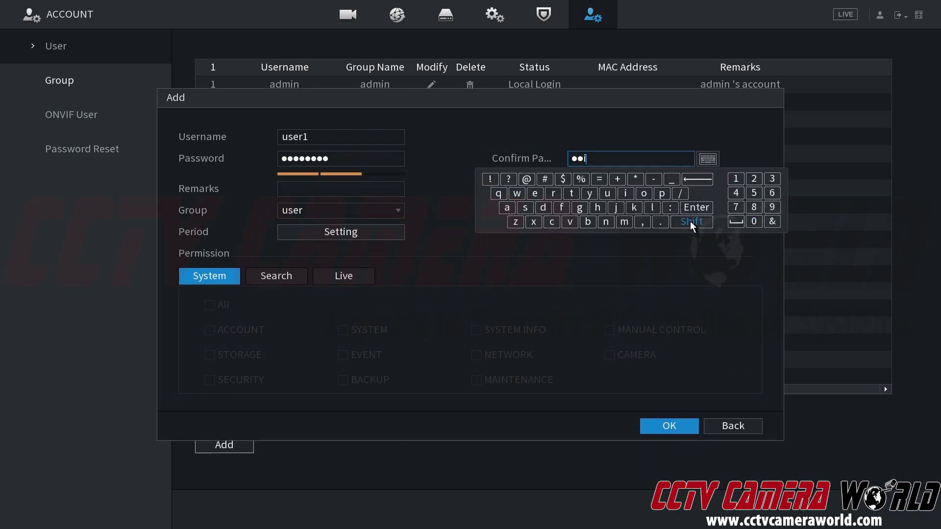
{"action": "left_click", "coordinate": [652, 207]}
{"action": "left_click", "coordinate": [572, 194]}
{"action": "left_click", "coordinate": [589, 193]}
{"action": "left_click", "coordinate": [597, 207]}
{"action": "left_click", "coordinate": [528, 155]}
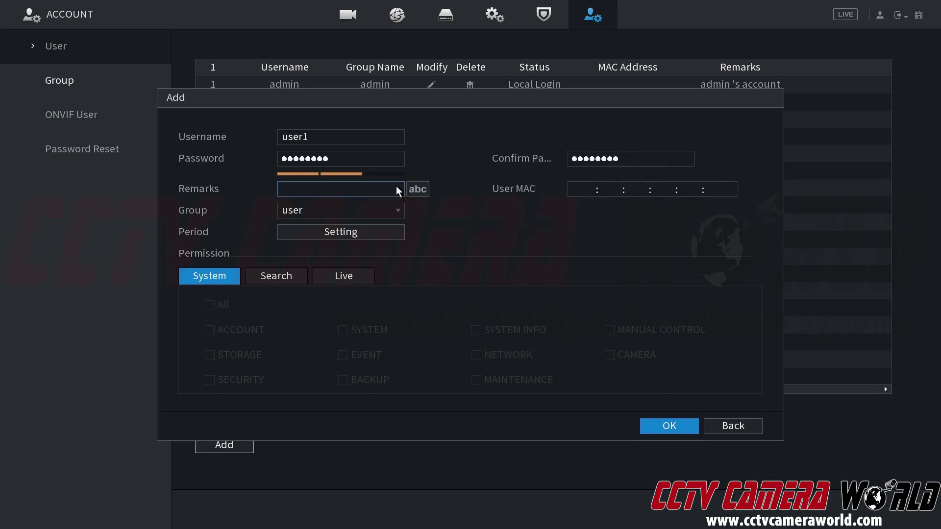
{"action": "left_click", "coordinate": [586, 193]}
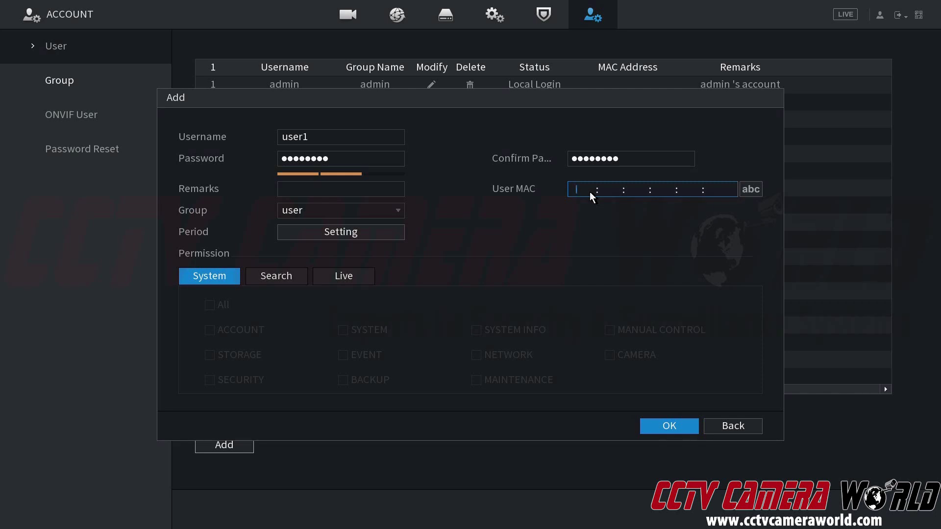
{"action": "left_click", "coordinate": [610, 311]}
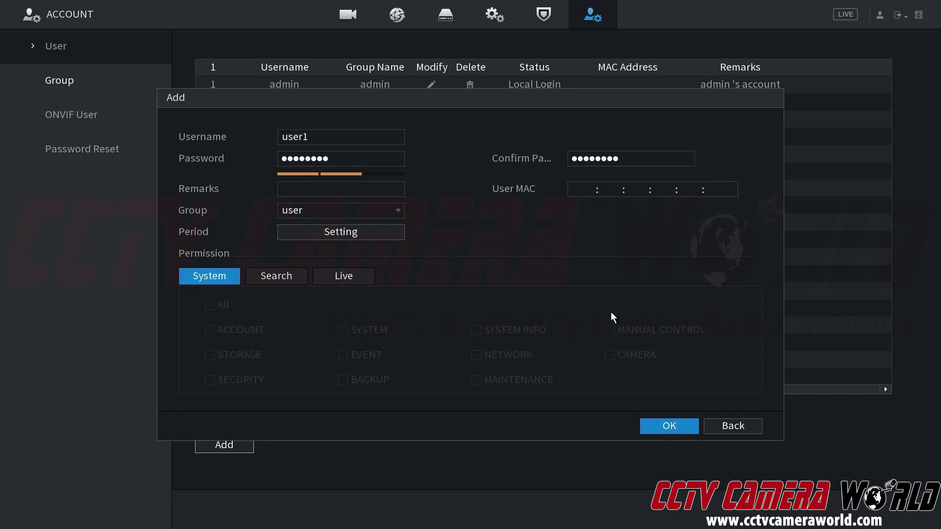
Save user1, then review the user group's permissions and confirm them unchanged
{"action": "left_click", "coordinate": [657, 425]}
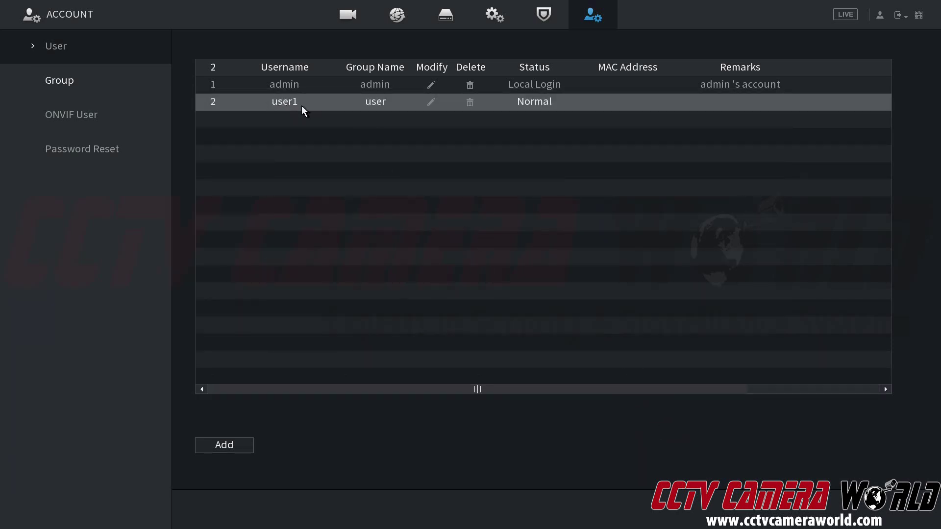
{"action": "left_click", "coordinate": [157, 83]}
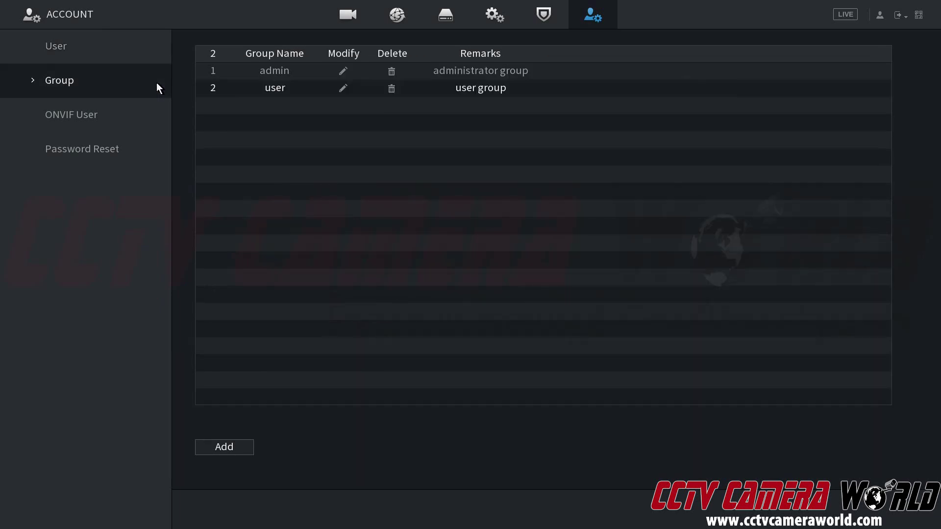
{"action": "left_click", "coordinate": [343, 88]}
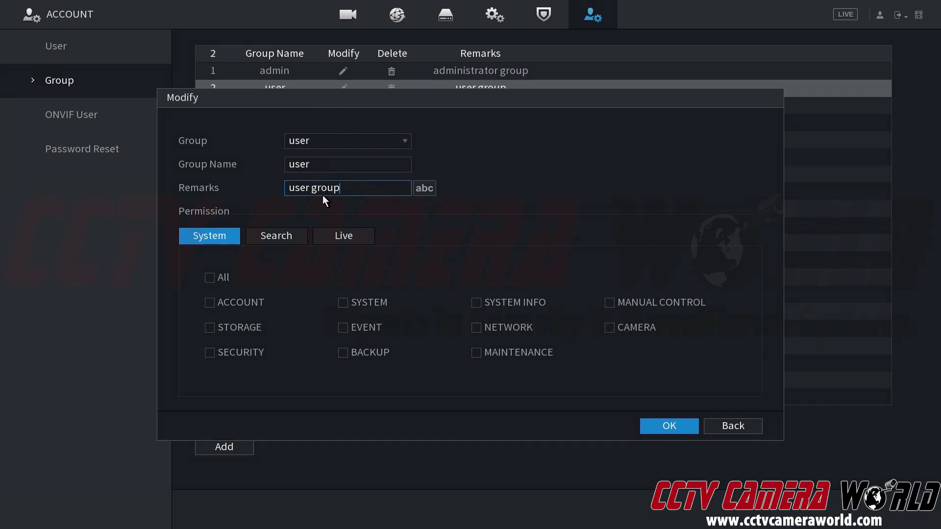
{"action": "left_click", "coordinate": [661, 425]}
{"action": "left_click", "coordinate": [475, 326]}
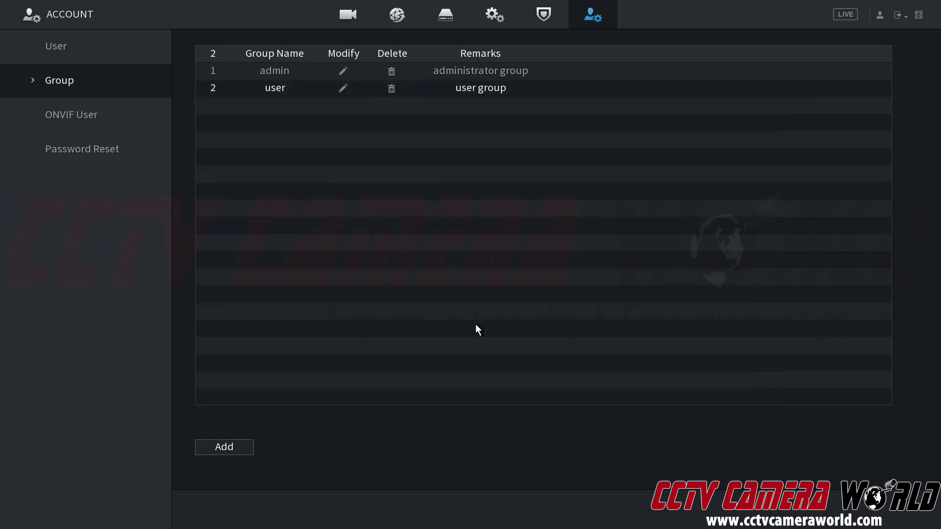
Log out of admin, reopen the Main Menu, and choose user1 under Switch User
{"action": "left_click", "coordinate": [900, 16]}
{"action": "left_click", "coordinate": [880, 33]}
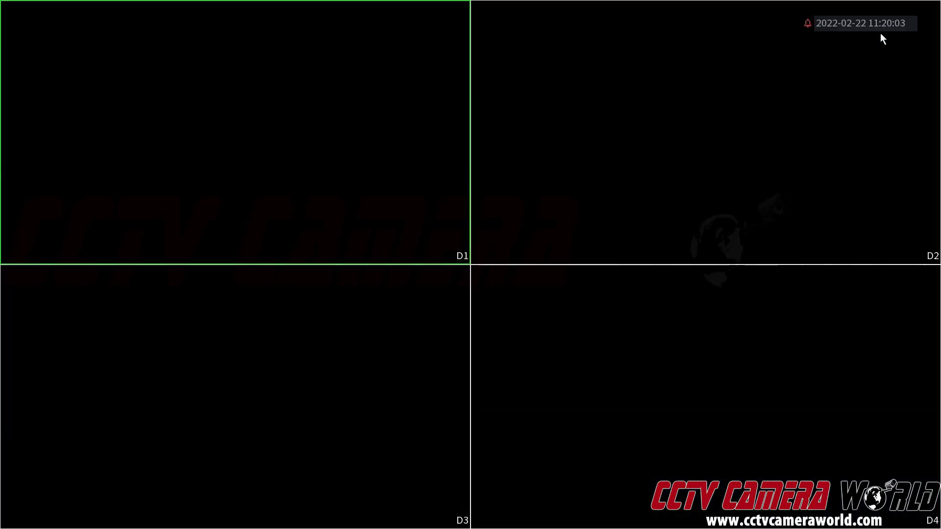
{"action": "right_click", "coordinate": [403, 228]}
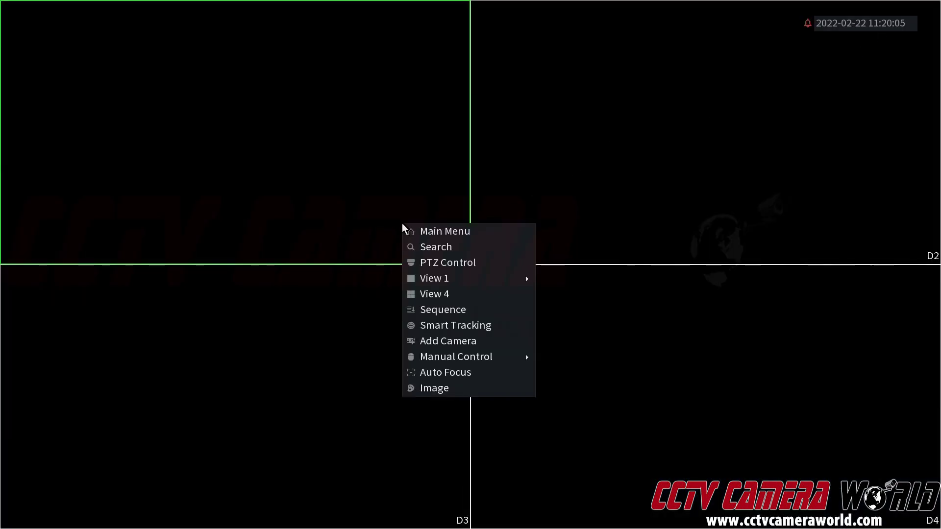
{"action": "left_click", "coordinate": [427, 233]}
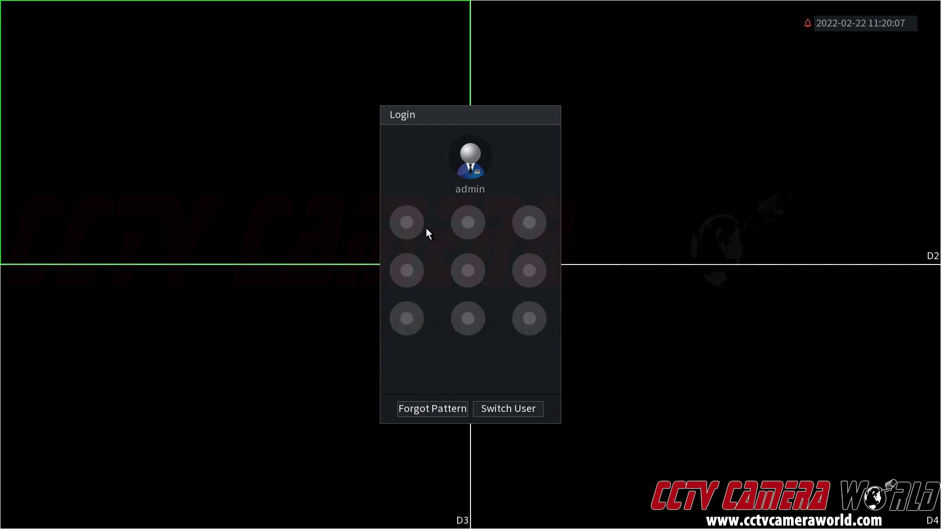
{"action": "left_click", "coordinate": [507, 410]}
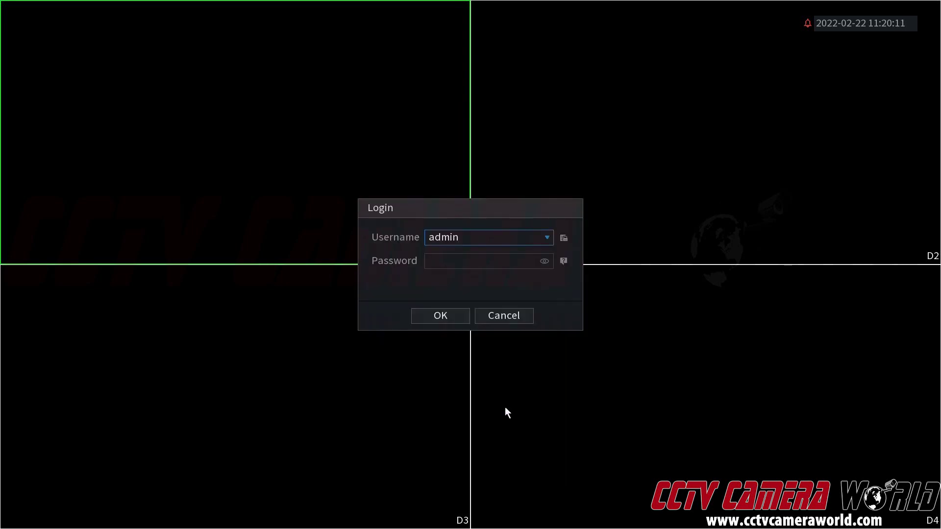
{"action": "left_click", "coordinate": [469, 239]}
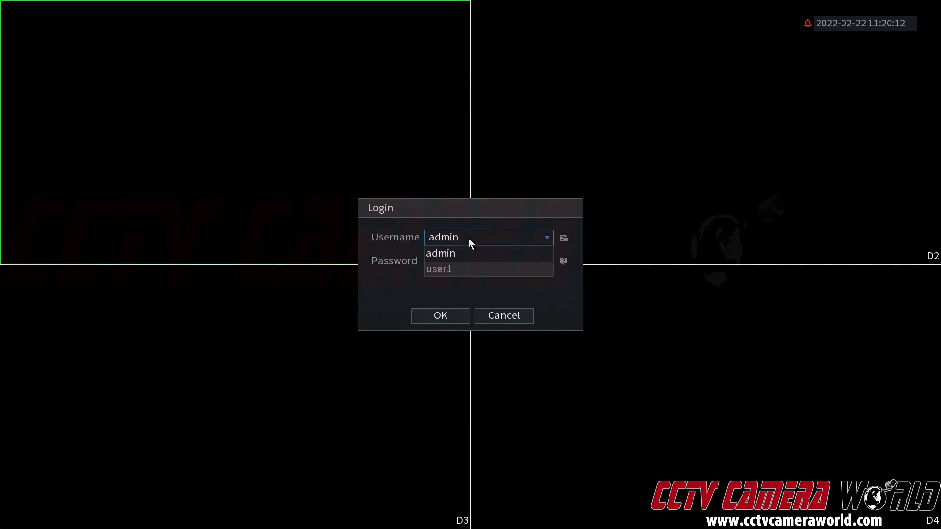
{"action": "left_click", "coordinate": [458, 269]}
Enter user1's password on the on-screen keyboard and log in
{"action": "left_click", "coordinate": [456, 265]}
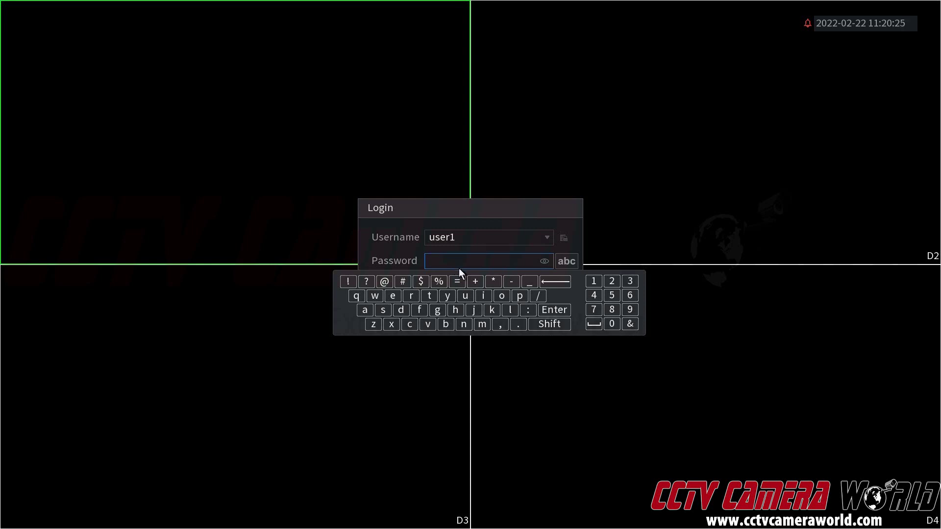
{"action": "left_click", "coordinate": [599, 286]}
{"action": "left_click", "coordinate": [612, 325]}
{"action": "left_click", "coordinate": [483, 296]}
{"action": "left_click", "coordinate": [549, 325]}
{"action": "left_click", "coordinate": [510, 310]}
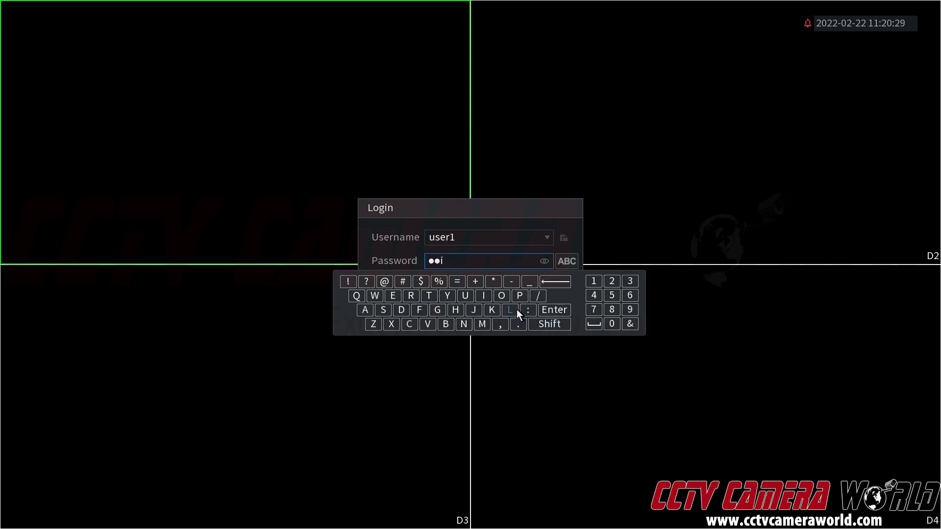
{"action": "left_click", "coordinate": [547, 324]}
{"action": "left_click", "coordinate": [428, 296]}
{"action": "left_click", "coordinate": [392, 325]}
{"action": "left_click", "coordinate": [437, 310]}
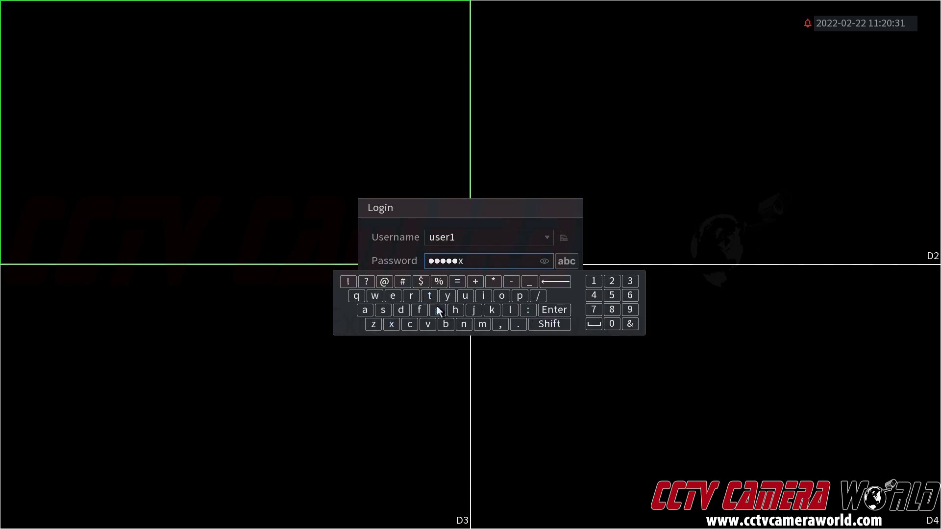
{"action": "left_click", "coordinate": [455, 310]}
{"action": "left_click", "coordinate": [397, 262]}
{"action": "left_click", "coordinate": [425, 320]}
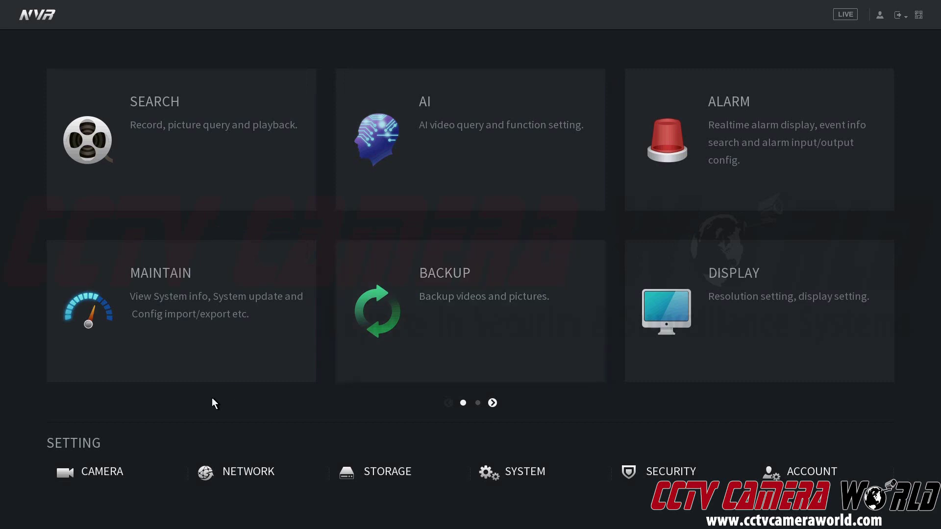
{"action": "left_click", "coordinate": [132, 472]}
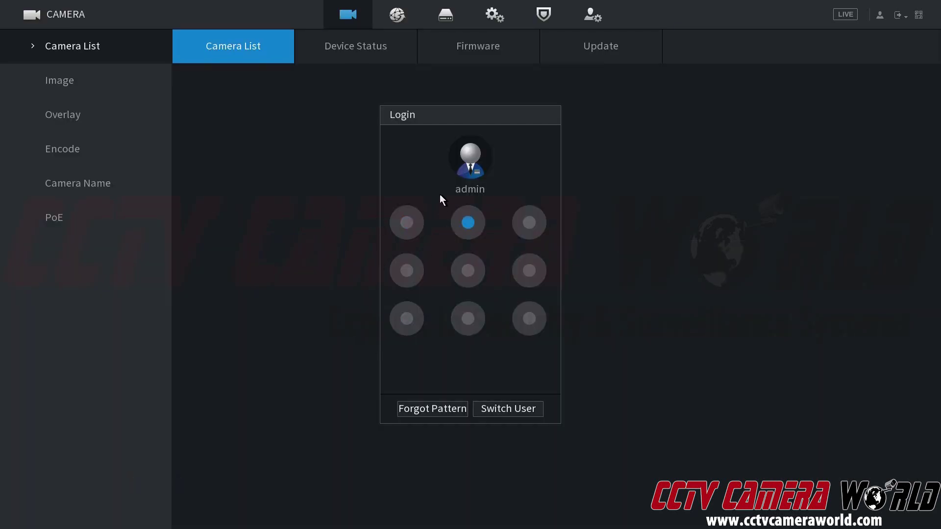
{"action": "right_click", "coordinate": [281, 143]}
{"action": "left_click", "coordinate": [104, 80]}
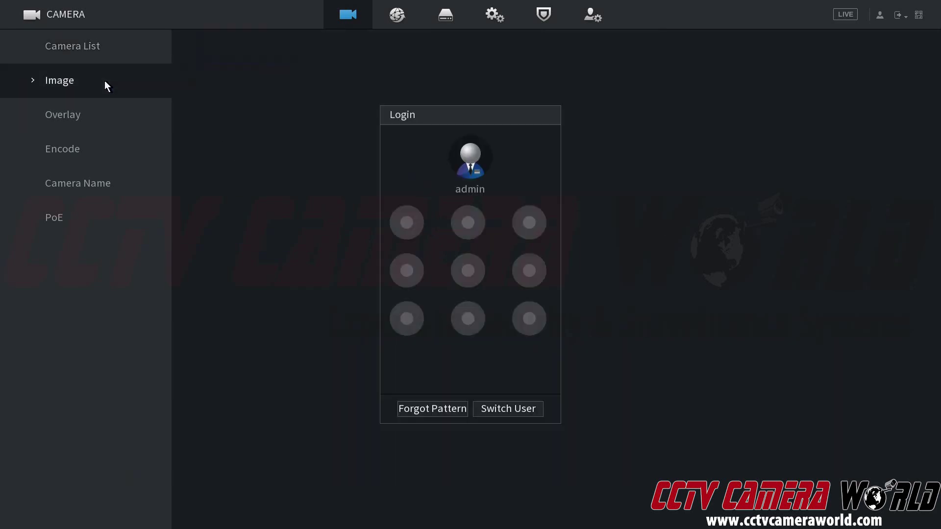
{"action": "right_click", "coordinate": [357, 116]}
{"action": "right_click", "coordinate": [359, 124]}
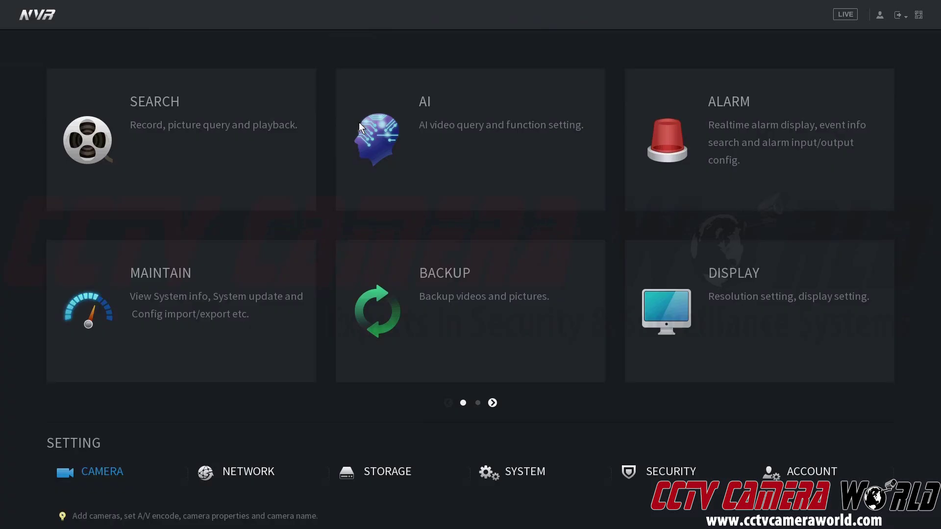
{"action": "right_click", "coordinate": [377, 131]}
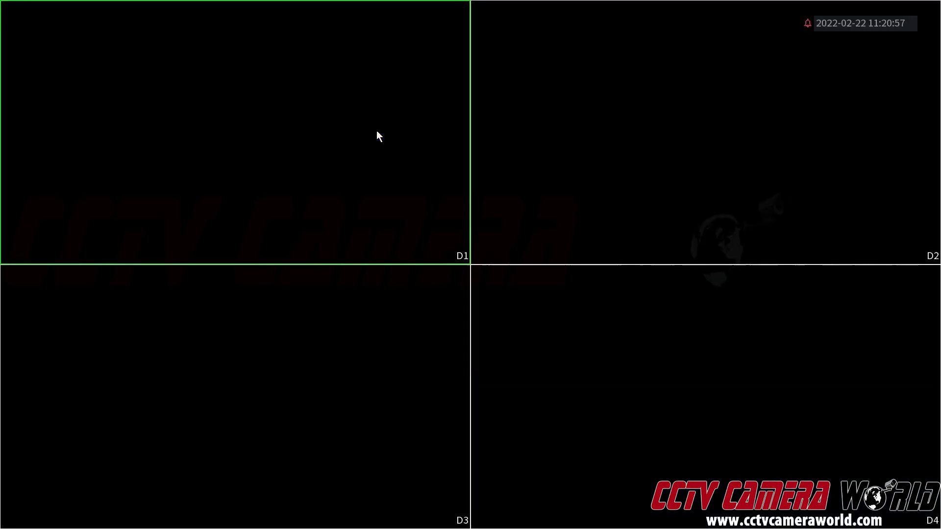
{"action": "right_click", "coordinate": [403, 113]}
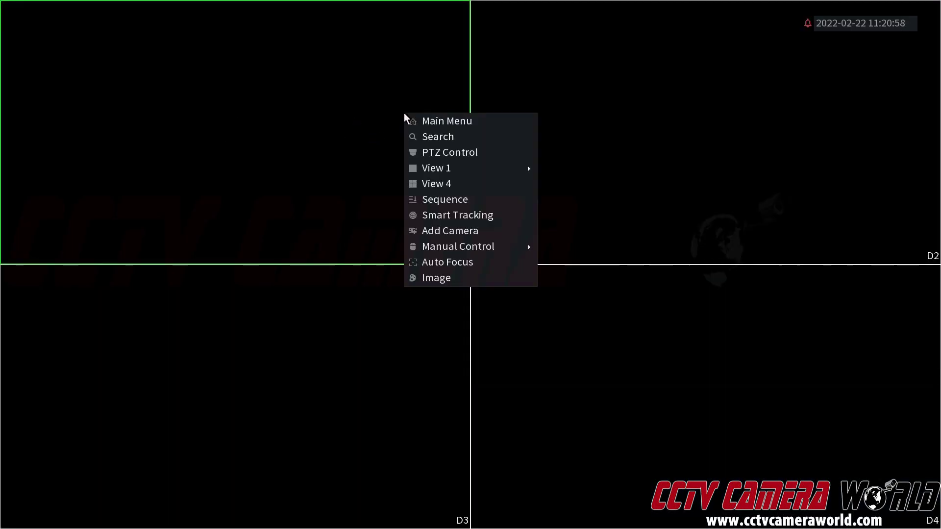
{"action": "left_click", "coordinate": [487, 152]}
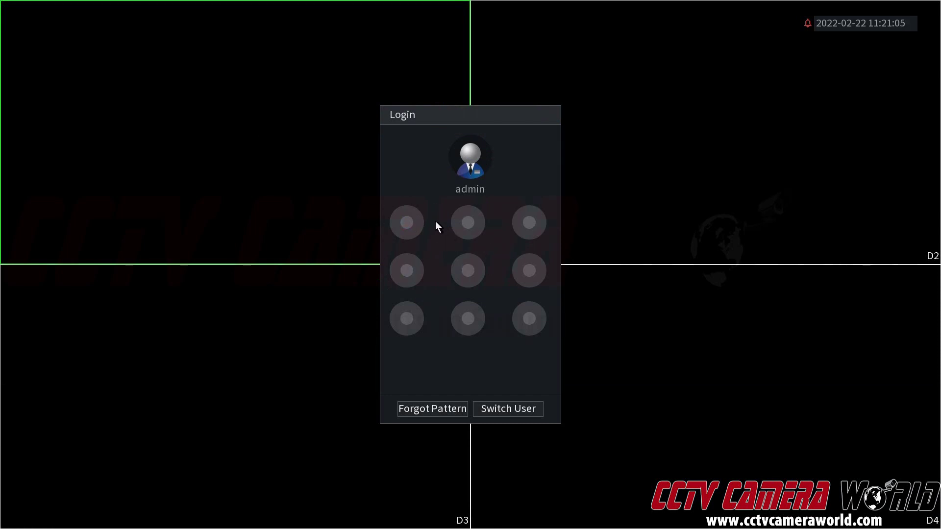
{"action": "right_click", "coordinate": [401, 158]}
{"action": "right_click", "coordinate": [401, 157]}
{"action": "left_click", "coordinate": [436, 165]}
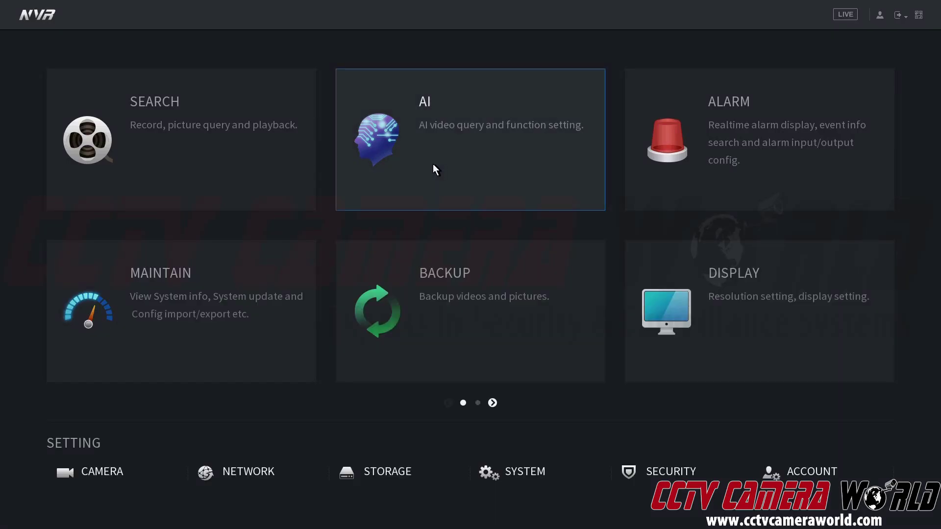
{"action": "left_click", "coordinate": [252, 151]}
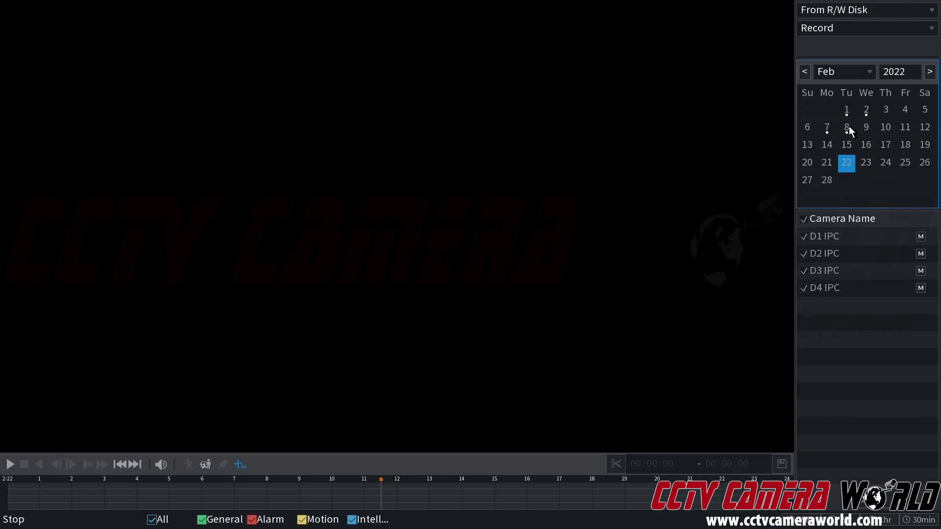
{"action": "left_click", "coordinate": [833, 131]}
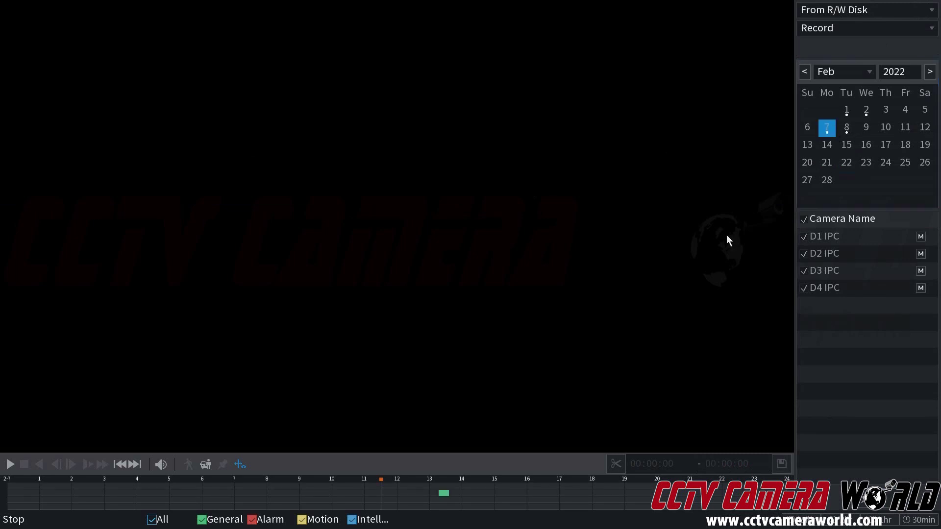
{"action": "left_click", "coordinate": [439, 495]}
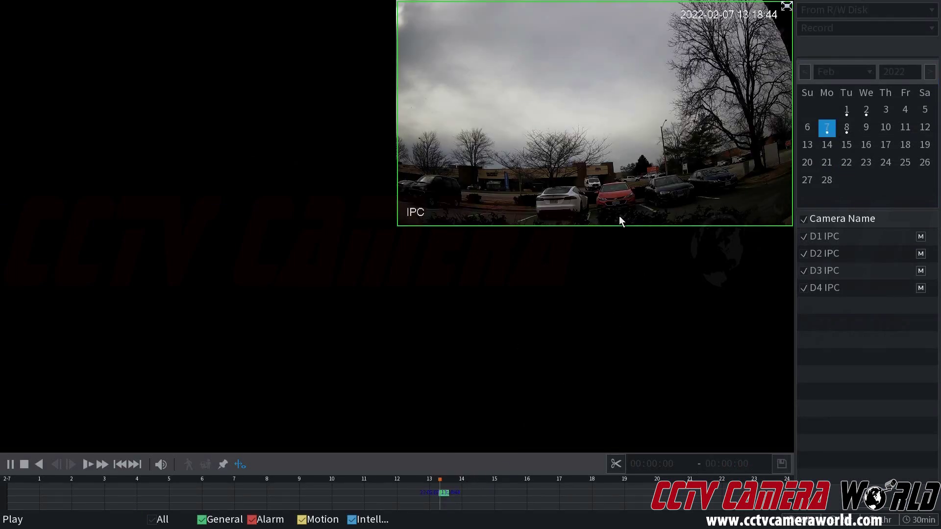
{"action": "right_click", "coordinate": [374, 187]}
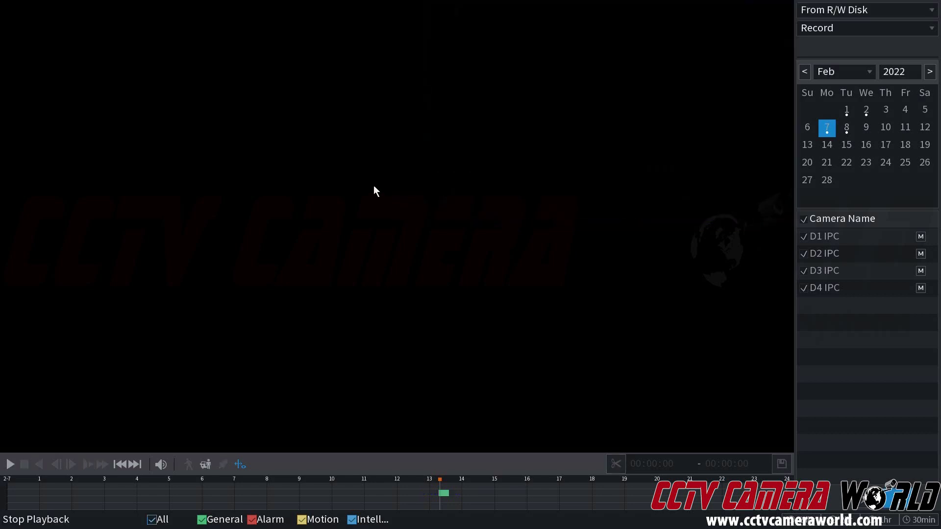
{"action": "right_click", "coordinate": [374, 186]}
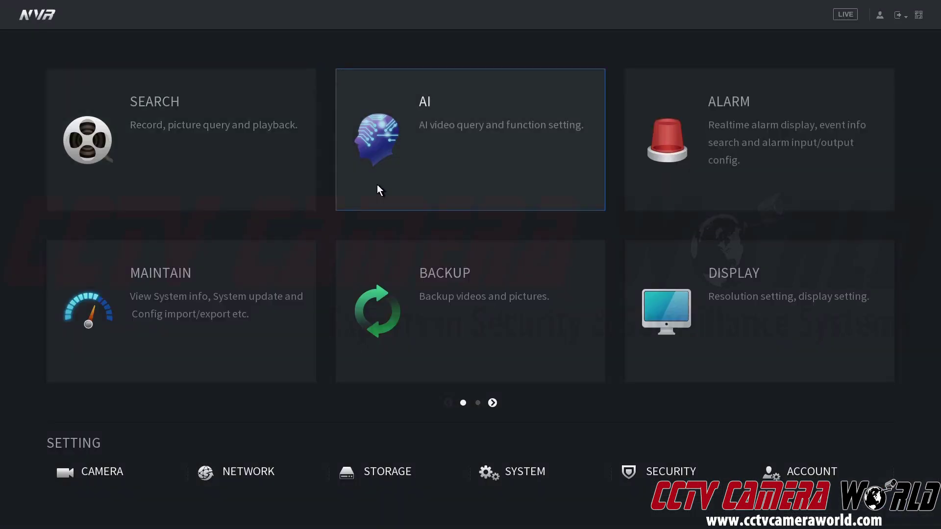